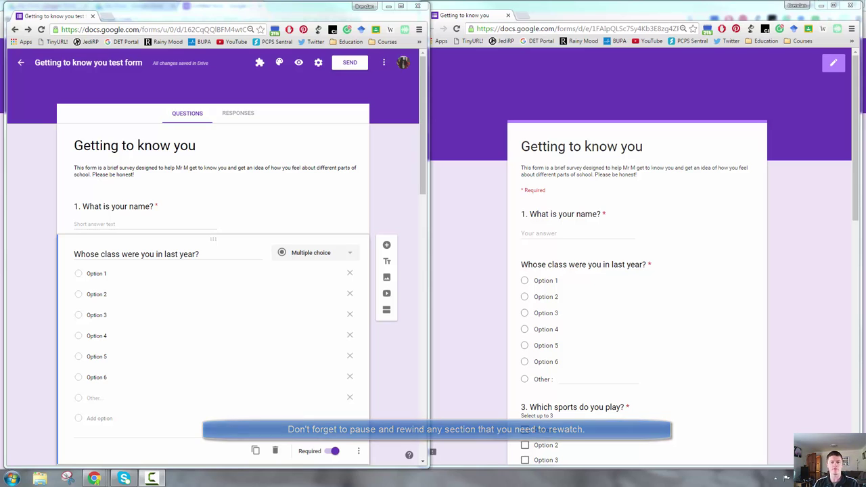
Reload the form editor, then switch to the untitled practice form window.
key("F5")
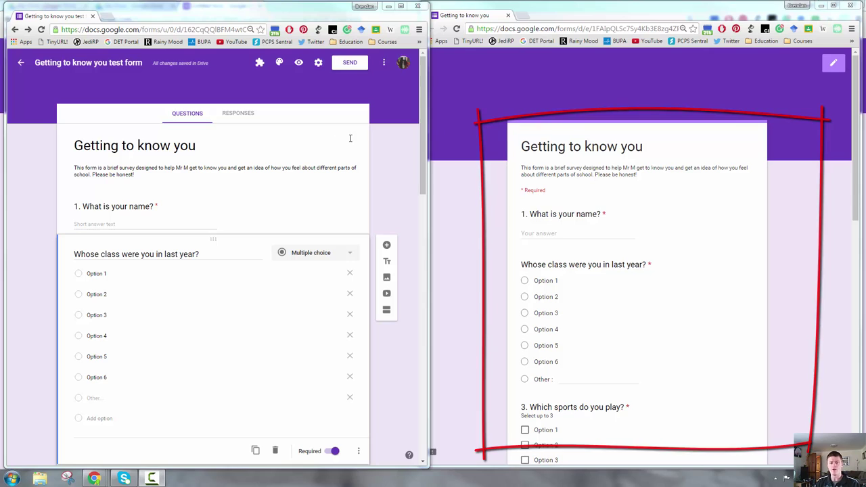
left_click(415, 109)
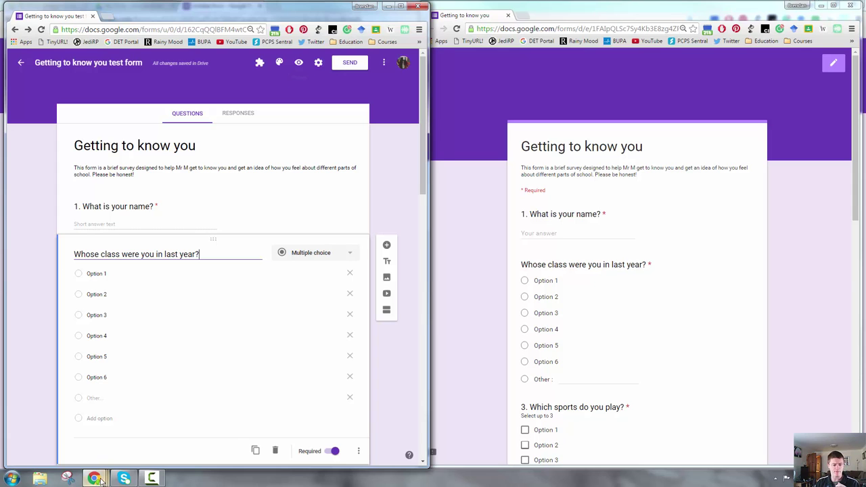
mouse_move(94, 478)
left_click(58, 431)
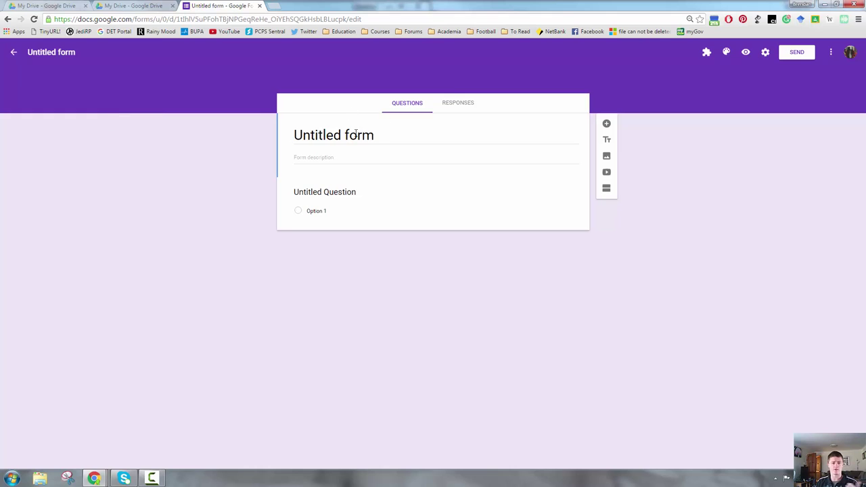
Add a new multiple-choice question to the untitled form.
left_click(606, 124)
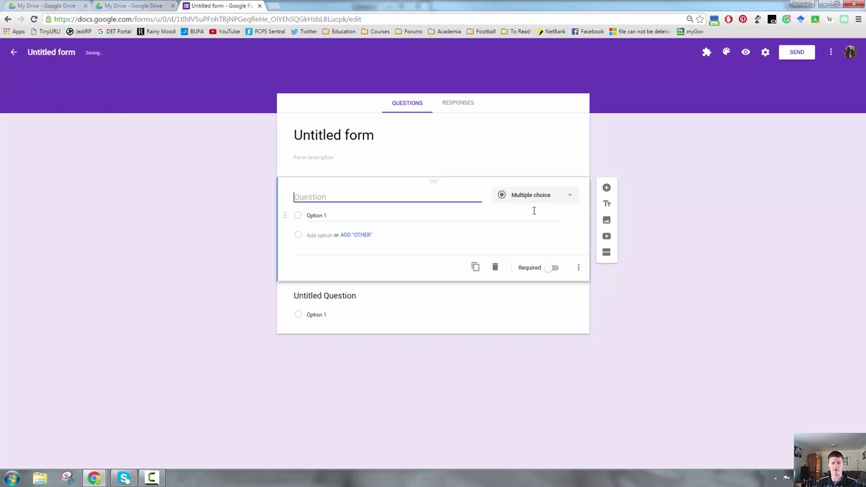
left_click(566, 196)
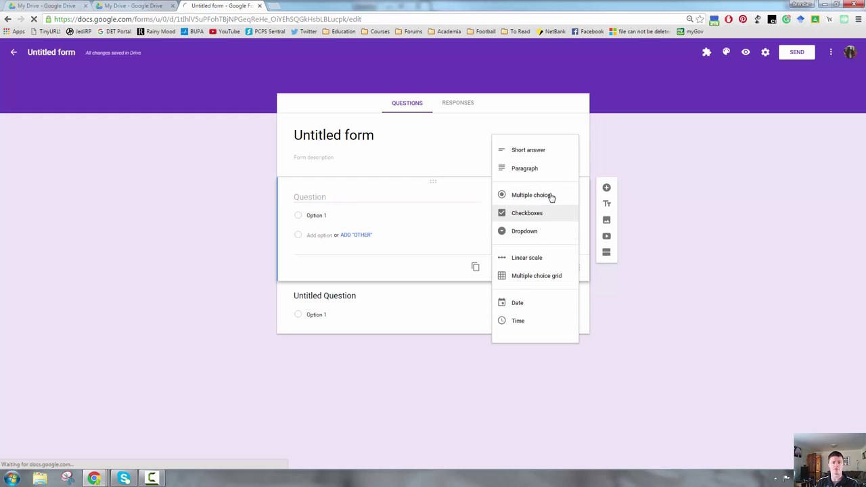
left_click(549, 197)
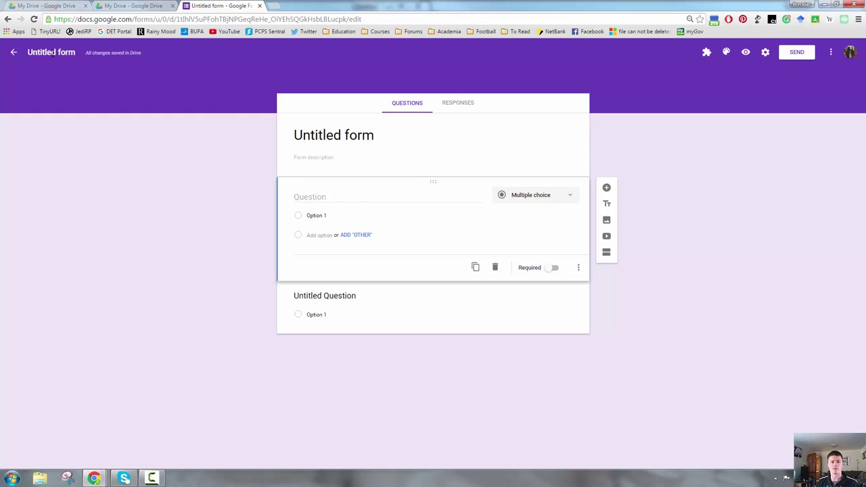
Retitle the practice form 'lsdkfjsdlfkj' and minimize its window.
left_click(352, 134)
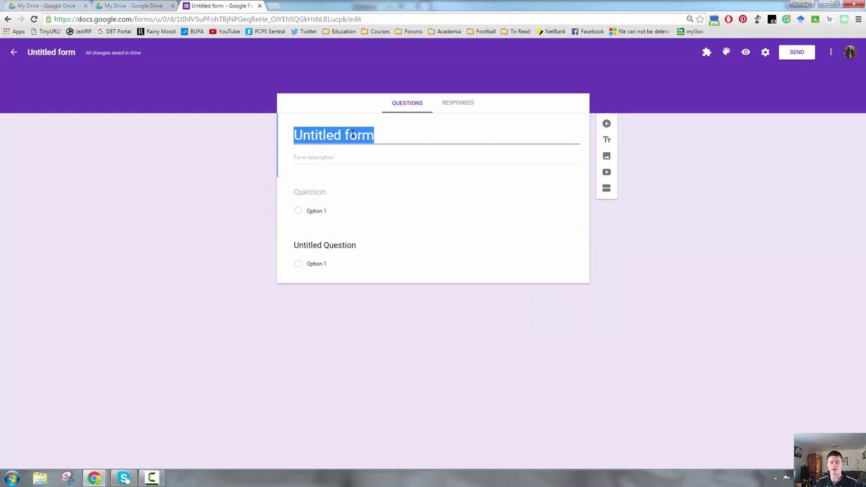
type("lsdkfjsdlfkj")
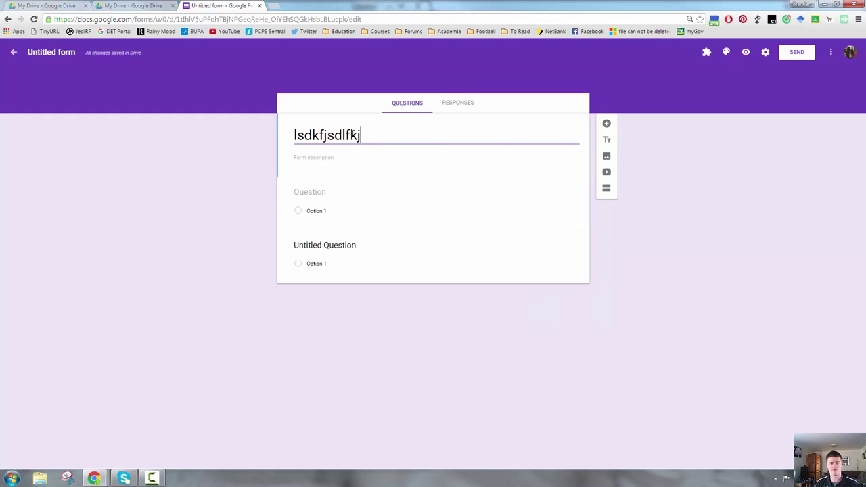
left_click(215, 137)
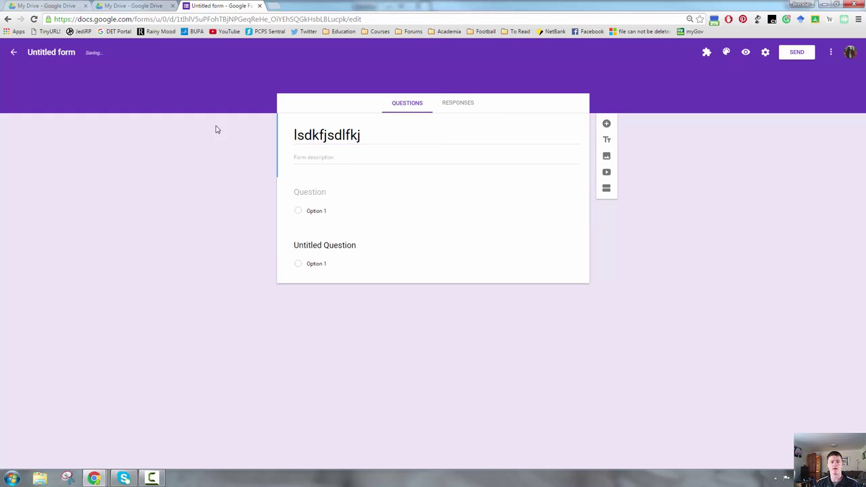
left_click(43, 56)
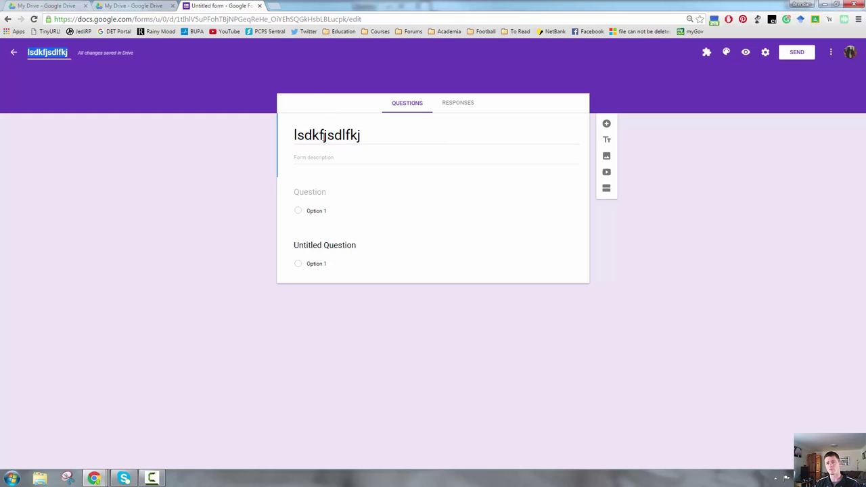
left_click(171, 177)
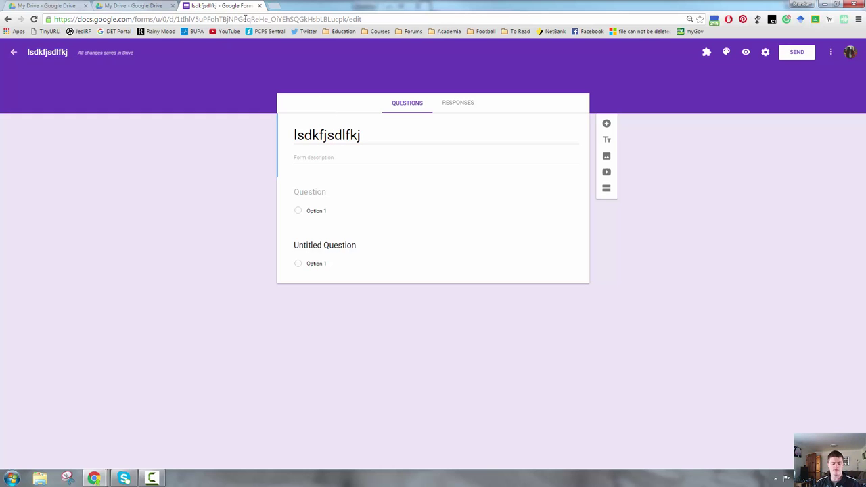
left_click(824, 5)
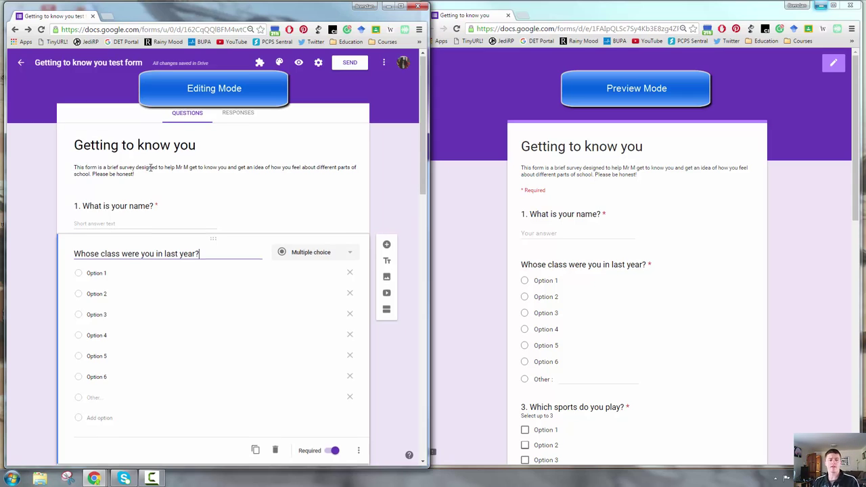
Open question 1 'What is your name?' and show its More options menu.
scroll(199, 132, "down", 1)
scroll(271, 166, "up", 1)
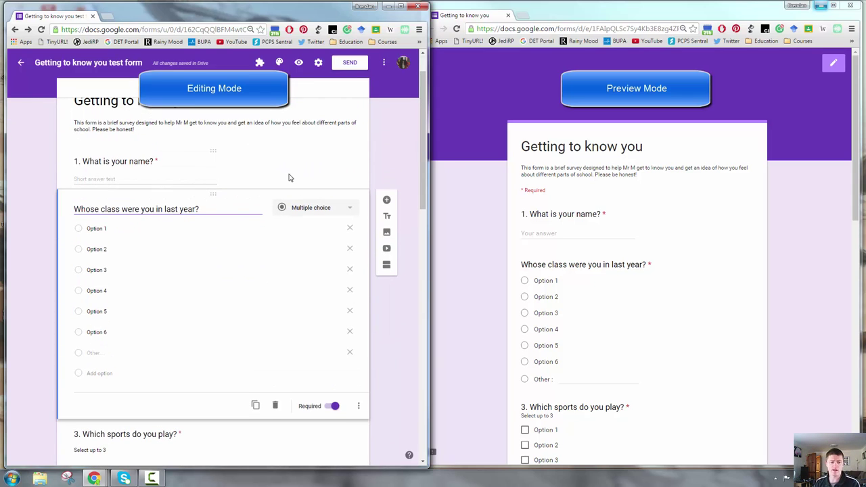
left_click(289, 177)
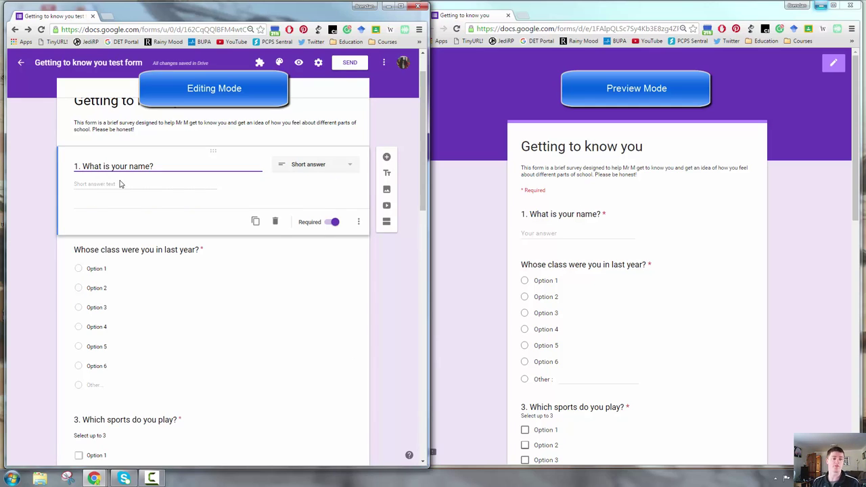
left_click(359, 224)
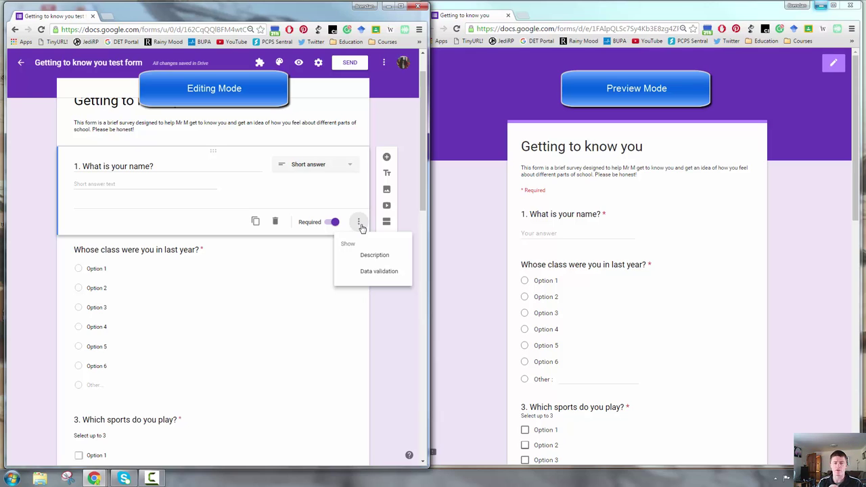
Turn on data validation for question 1, trying Text with Contains, then Email address.
left_click(264, 203)
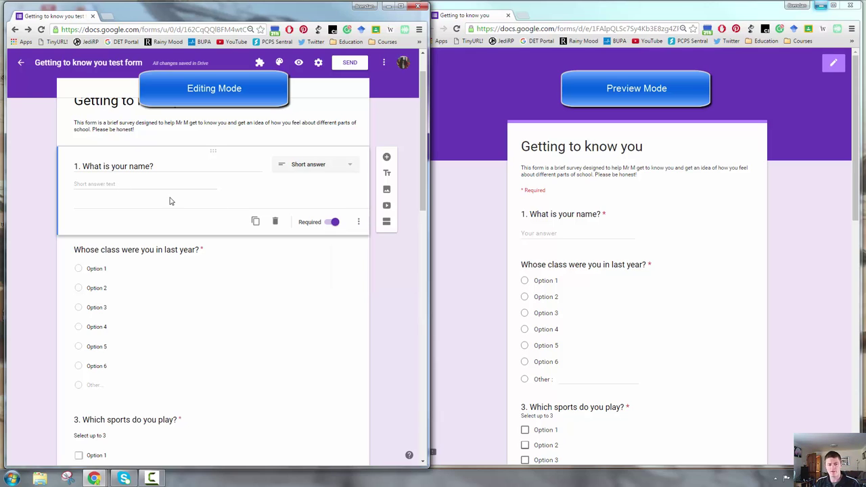
left_click(359, 224)
left_click(369, 271)
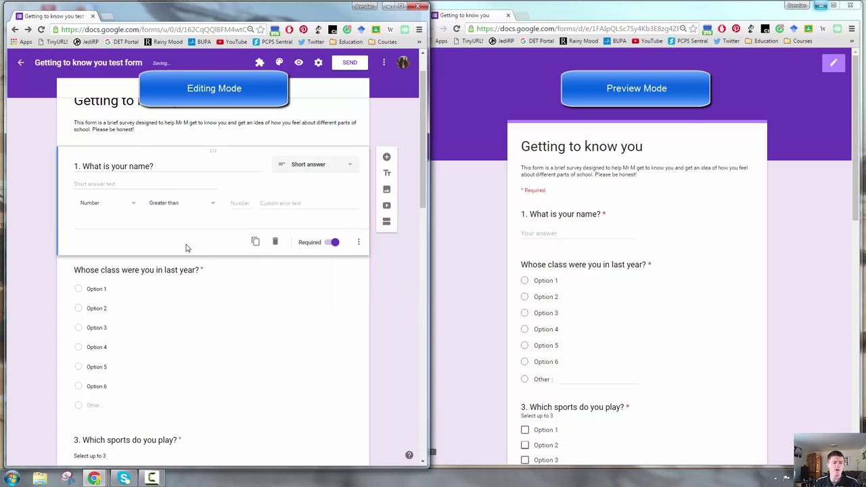
left_click(134, 206)
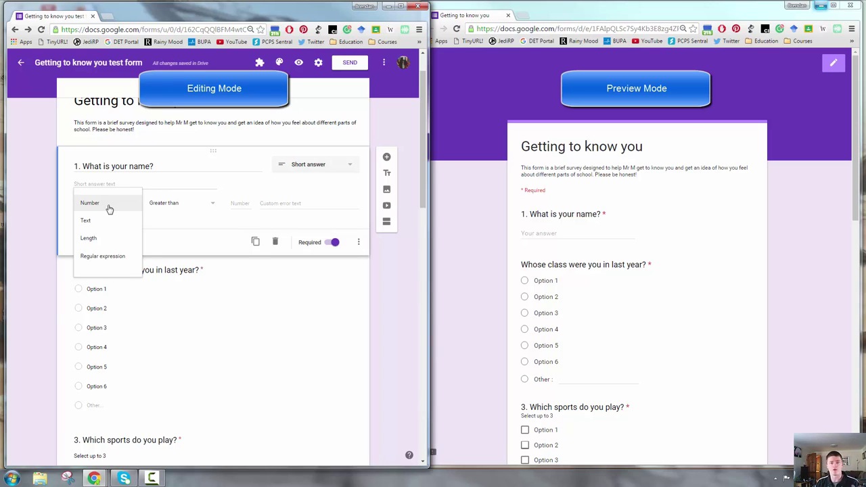
left_click(102, 221)
left_click(193, 207)
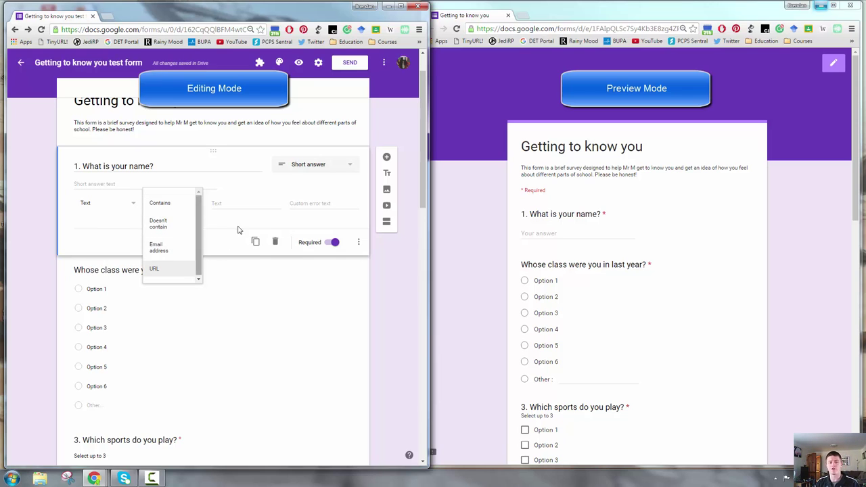
left_click(233, 202)
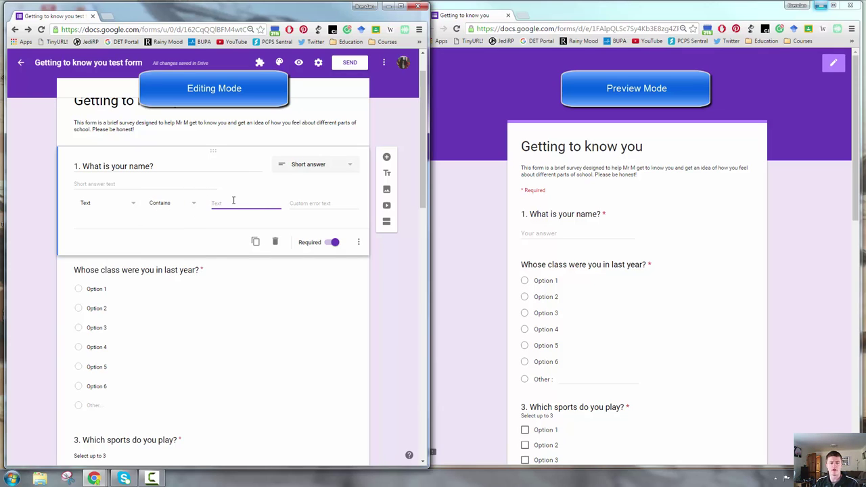
left_click(193, 202)
key("Return")
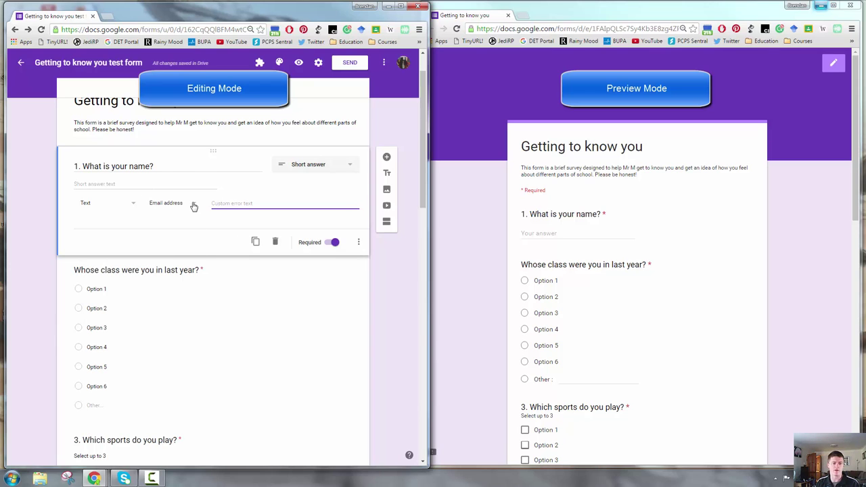
Change question 1's validation rule to Length with Maximum character count.
left_click(193, 205)
left_click(183, 206)
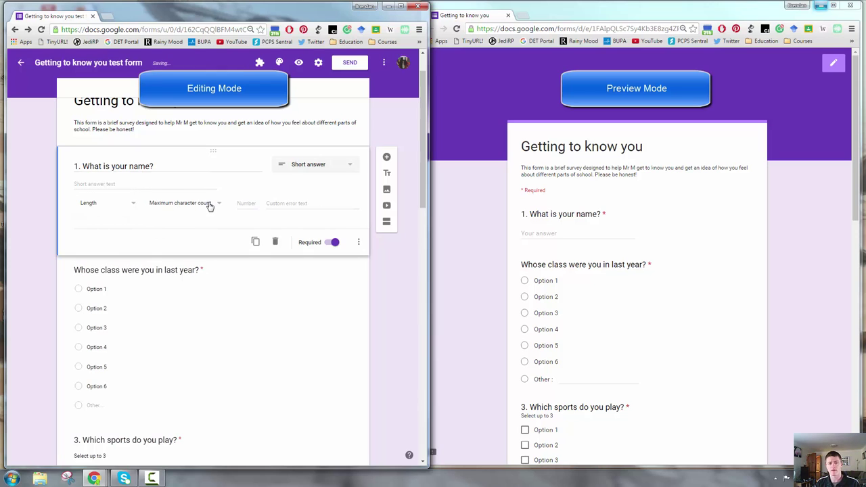
left_click(210, 206)
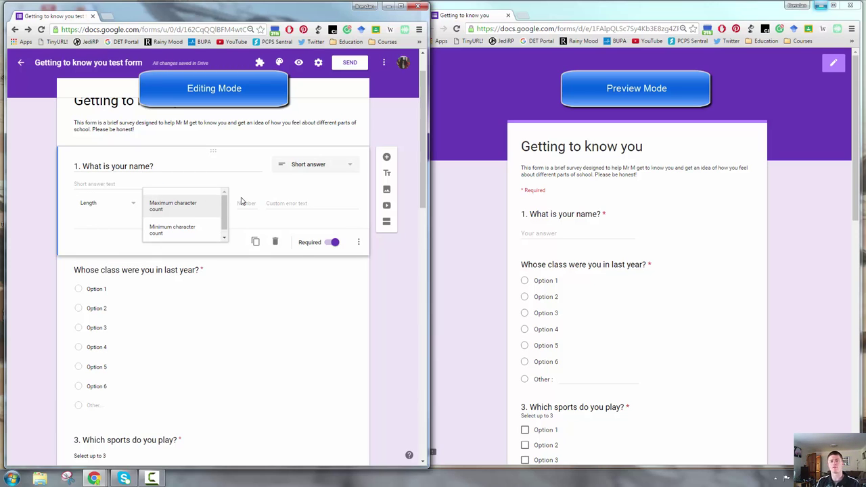
left_click(399, 306)
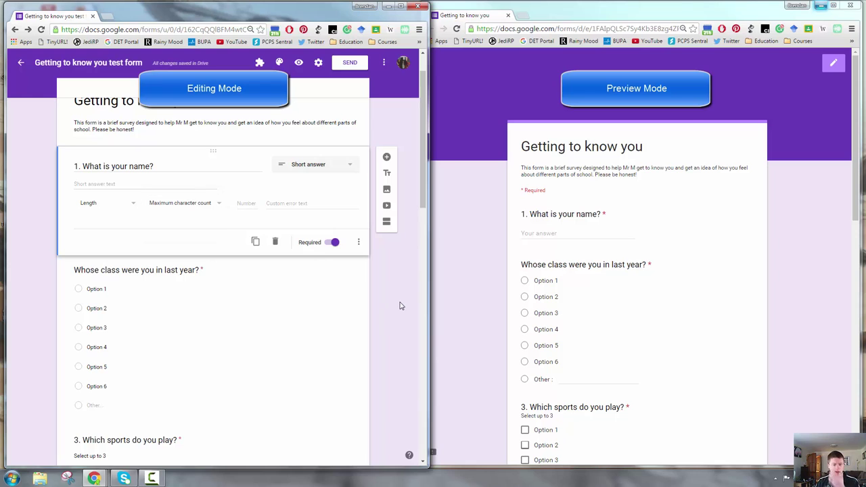
Select question 2, try the Other answer in the preview, then return to the editor.
left_click(312, 308)
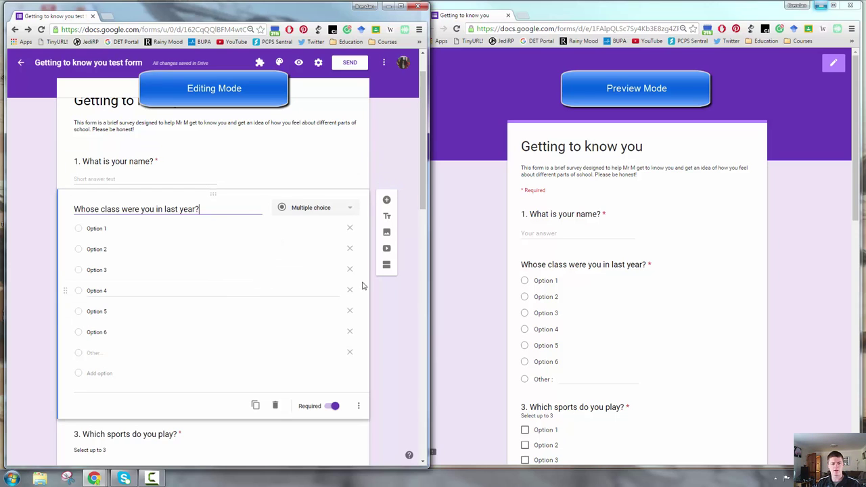
left_click(527, 382)
left_click(526, 381)
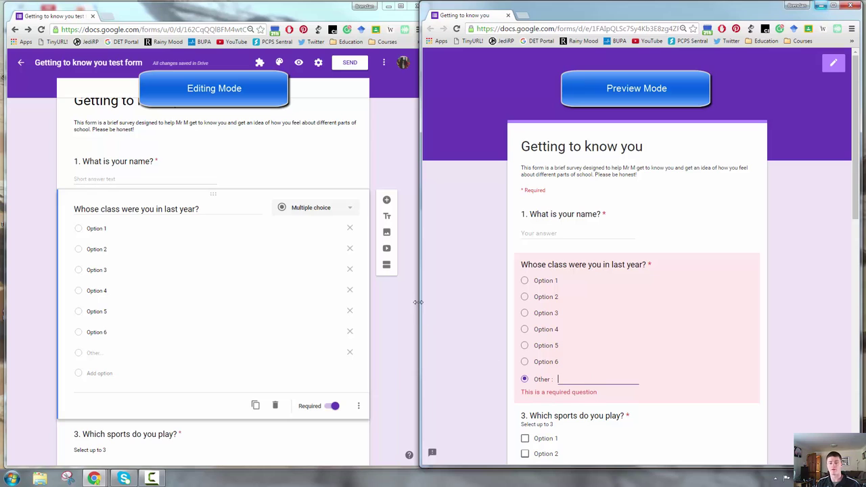
left_click(402, 308)
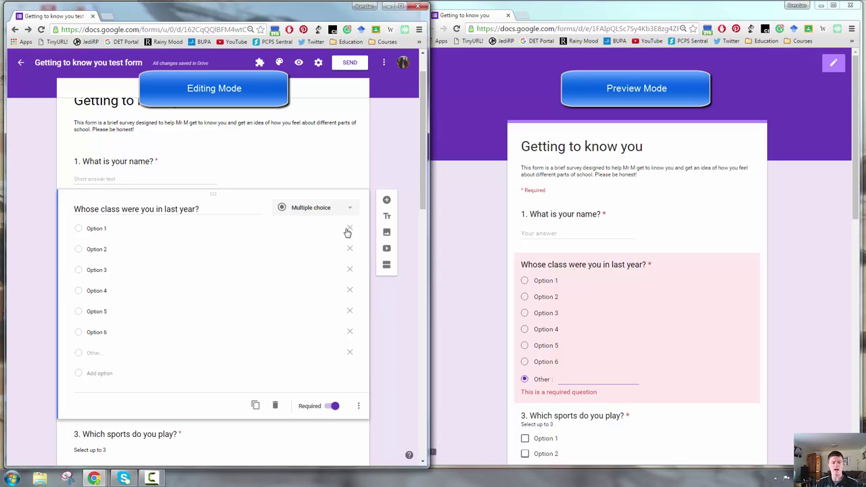
Review question 2's Description, Go to section and Shuffle options, closing them unchanged.
left_click(358, 406)
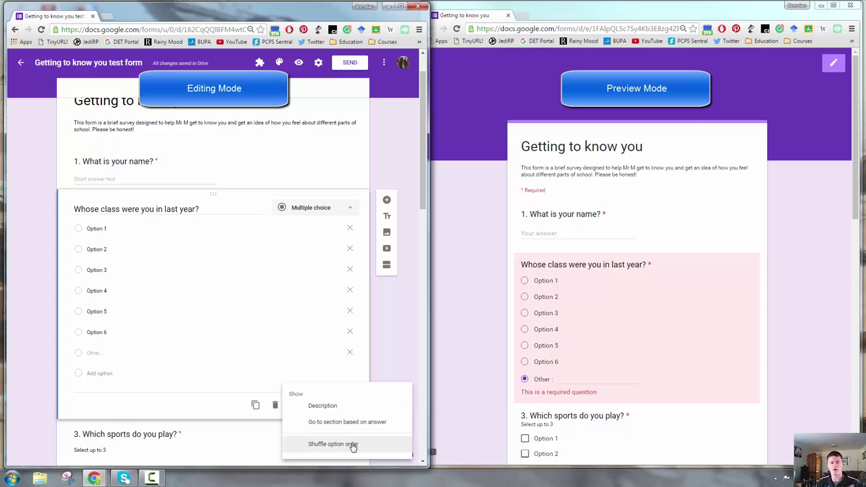
left_click(402, 349)
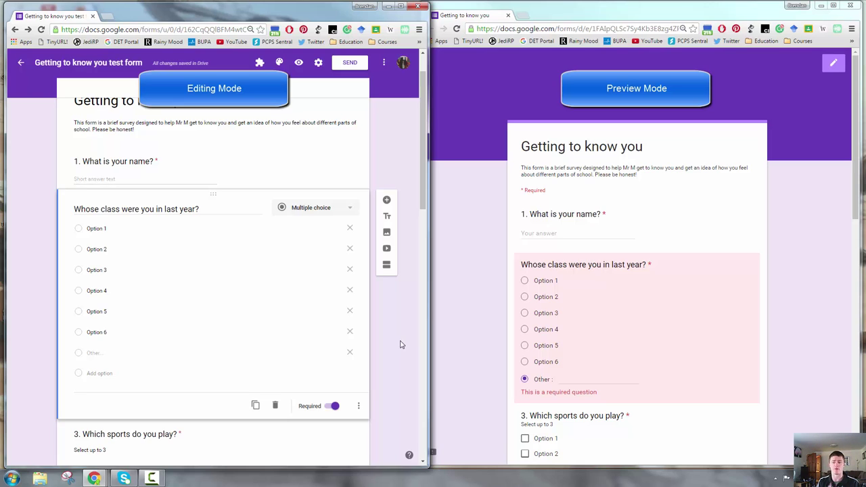
Open question 3 'Which sports do you play?' and check its extra options against the preview.
scroll(399, 345, "down", 3)
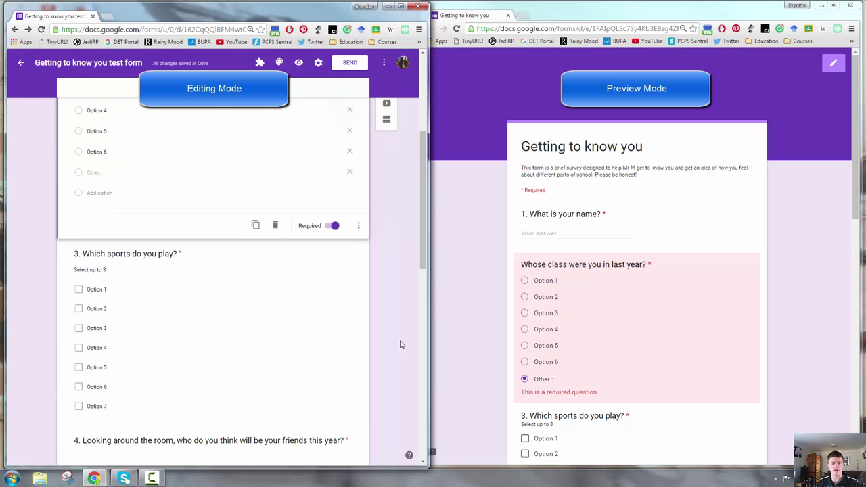
left_click(371, 320)
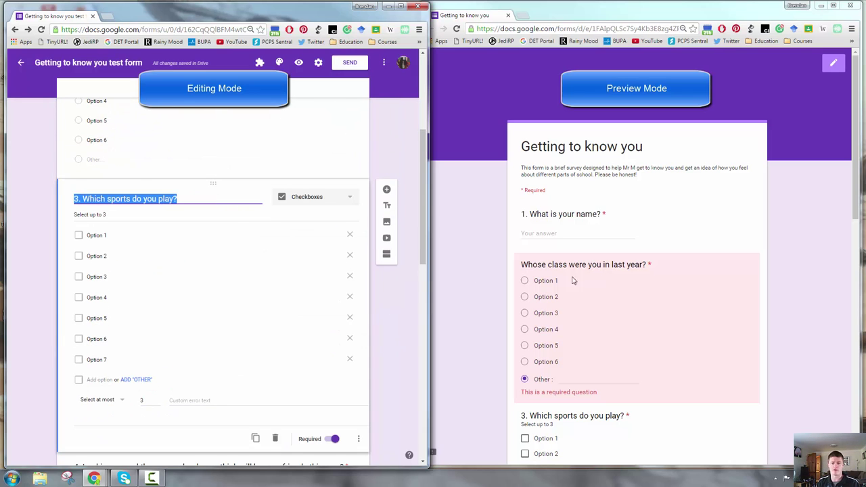
left_click(792, 285)
scroll(793, 285, "down", 1)
scroll(791, 285, "down", 5)
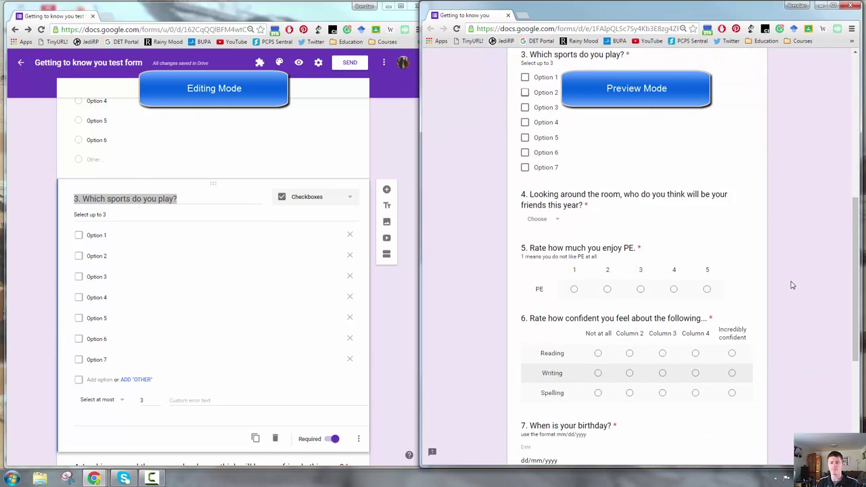
left_click(357, 440)
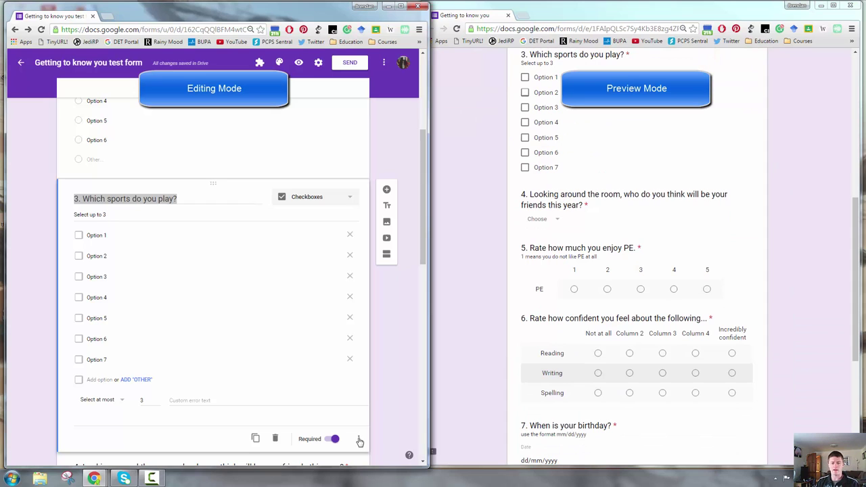
left_click(359, 438)
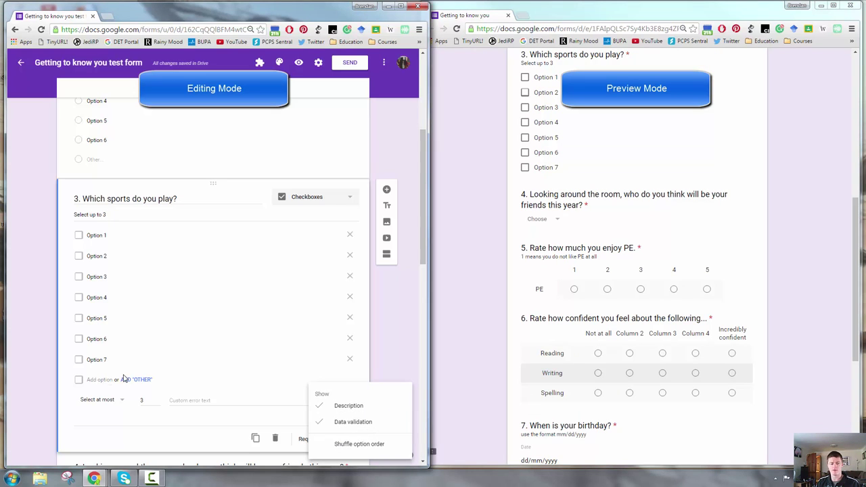
left_click(123, 404)
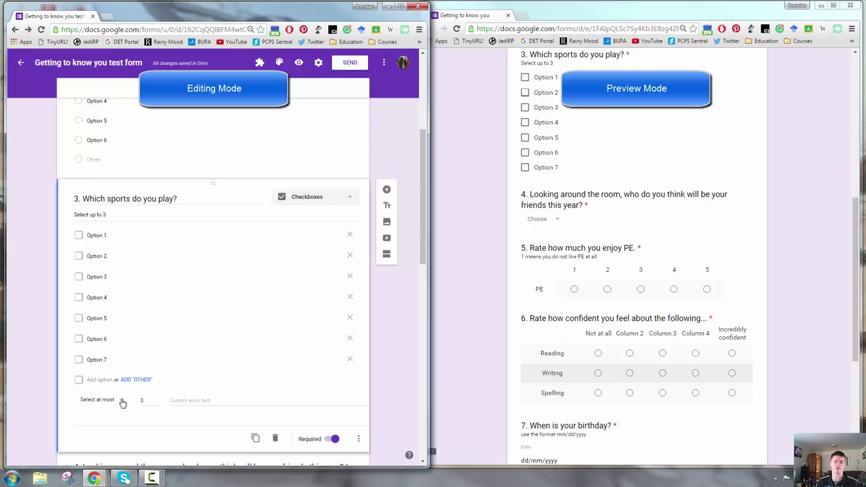
Keep question 3's checkbox rule as 'Select at most' and set the limit to 2.
left_click(122, 403)
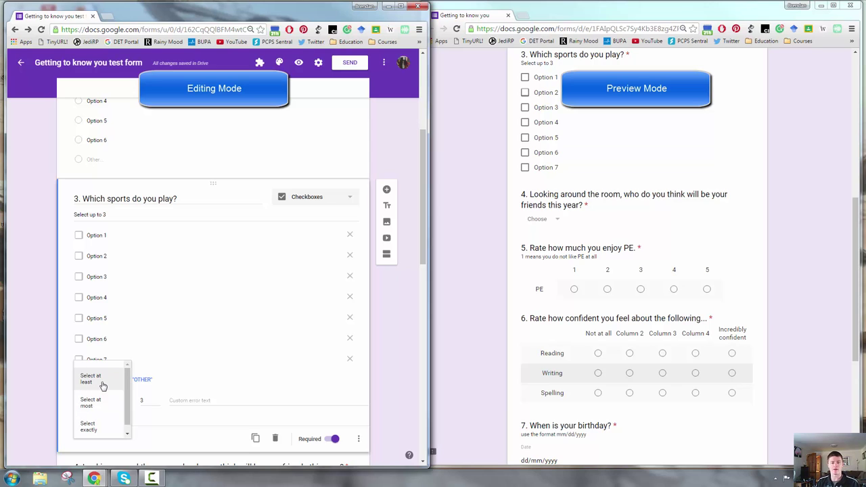
left_click(148, 400)
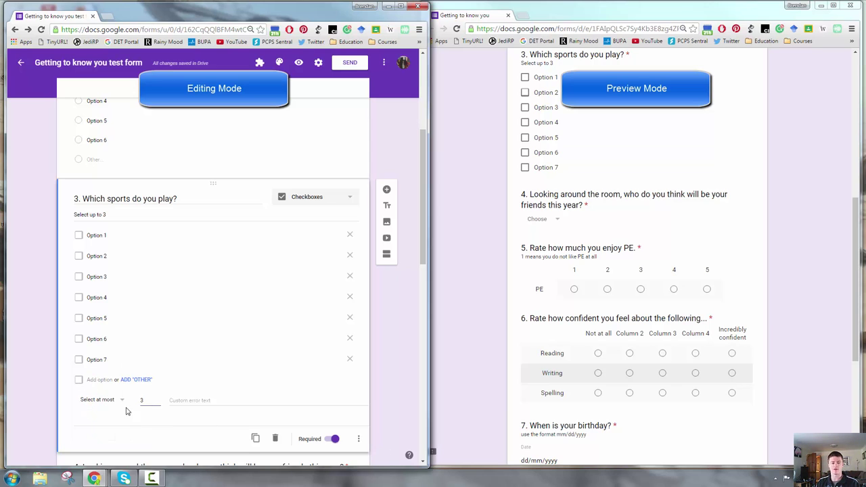
left_click(106, 401)
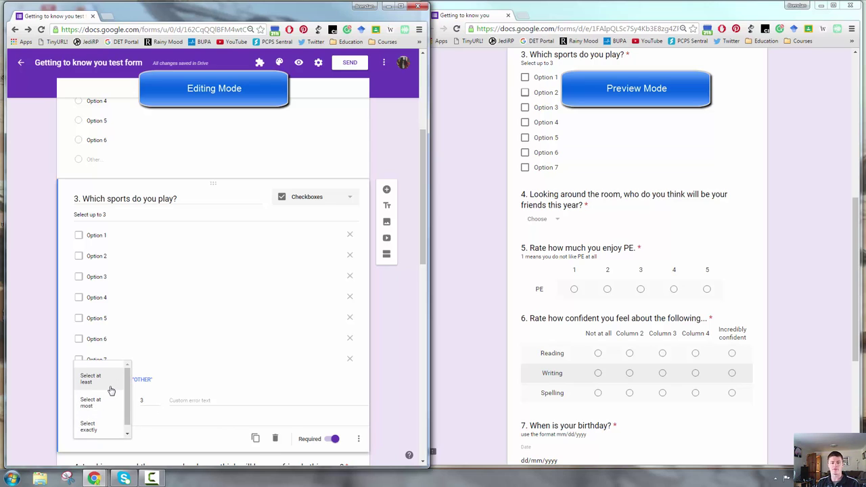
left_click(147, 400)
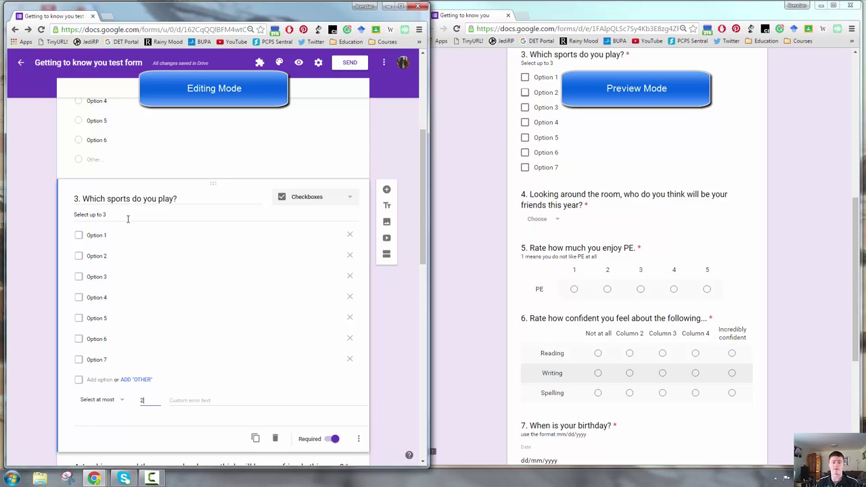
scroll(406, 297, "down", 2)
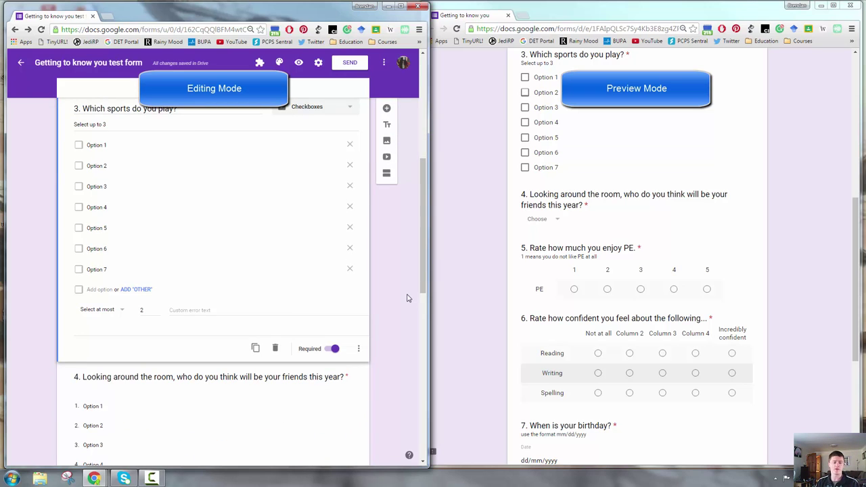
scroll(406, 298, "down", 5)
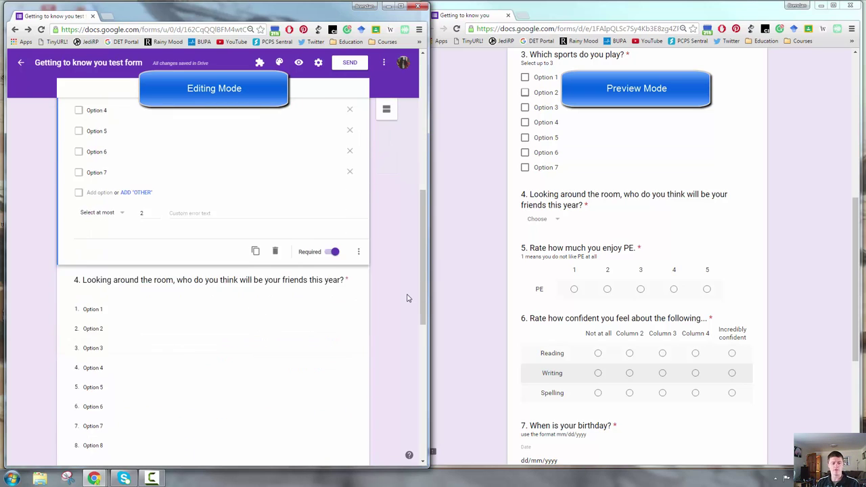
left_click(801, 289)
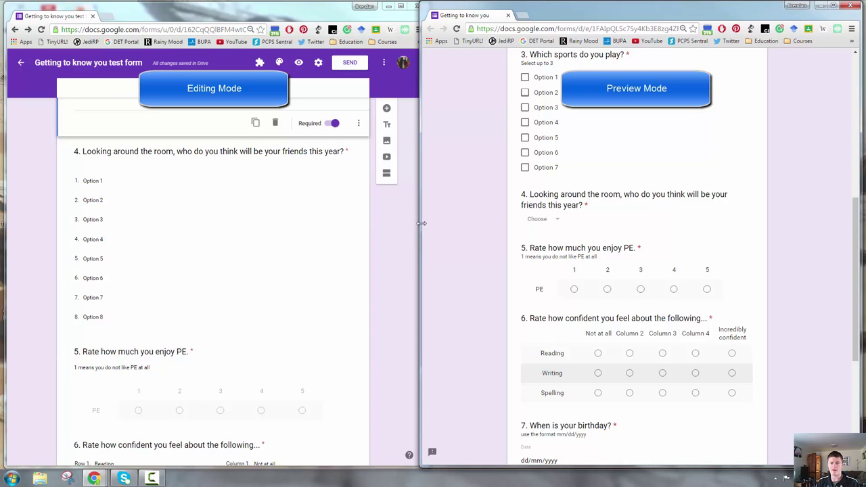
left_click(343, 217)
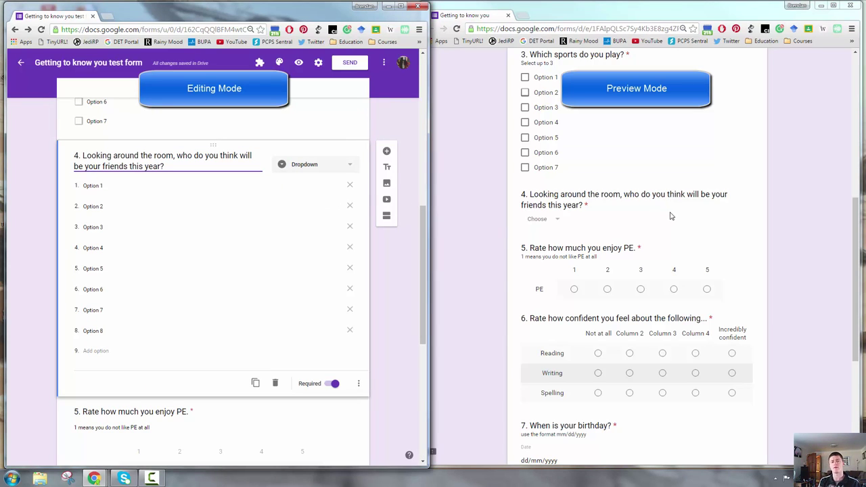
left_click(560, 224)
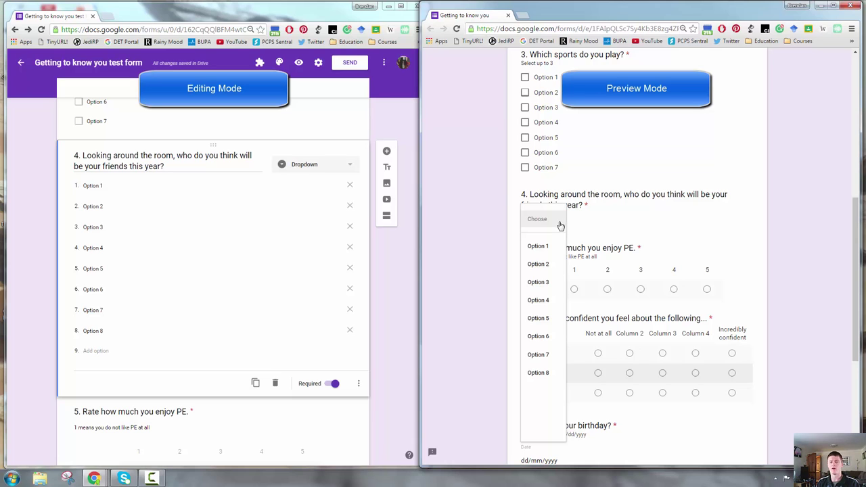
left_click(507, 188)
scroll(564, 178, "up", 2)
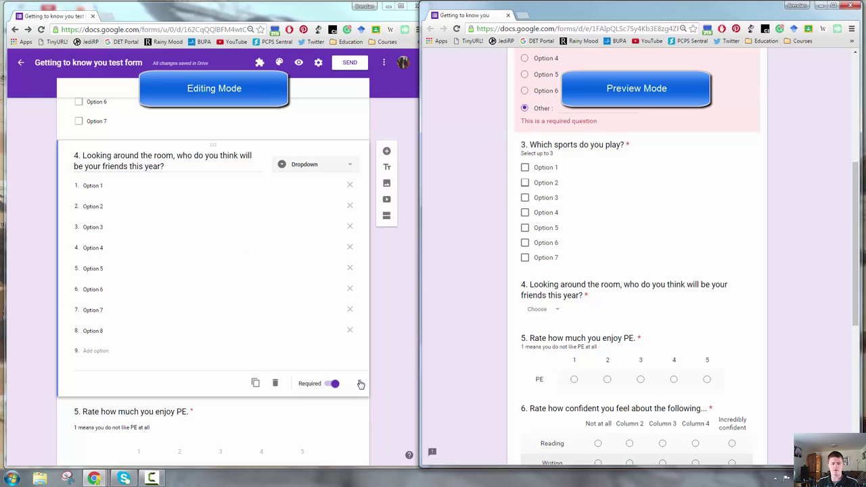
left_click(359, 384)
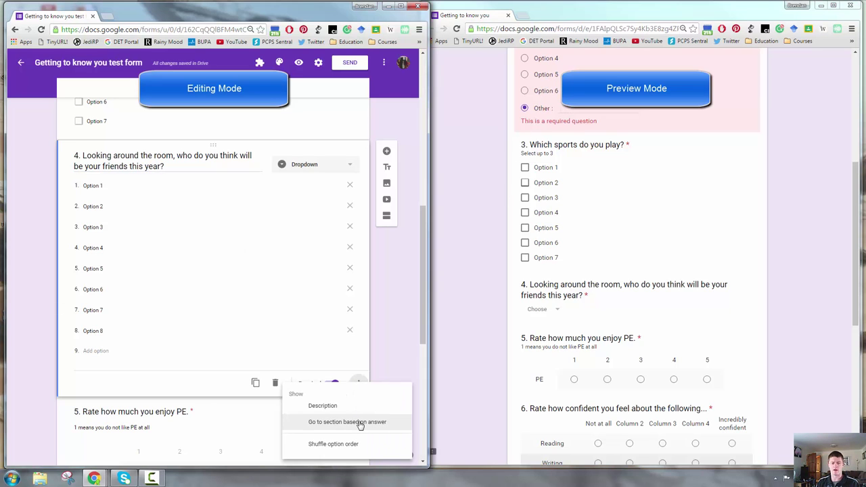
left_click(400, 304)
scroll(401, 302, "down", 4)
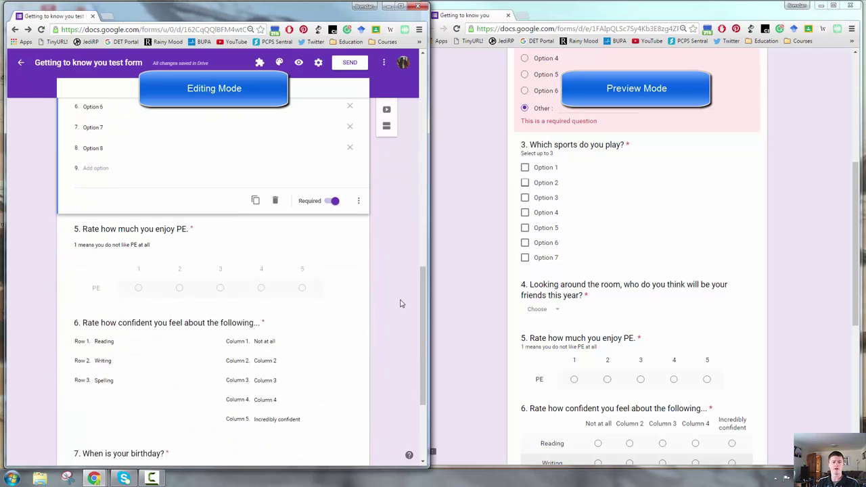
Add a new linear scale question below question 5.
left_click(686, 215)
scroll(685, 215, "down", 3)
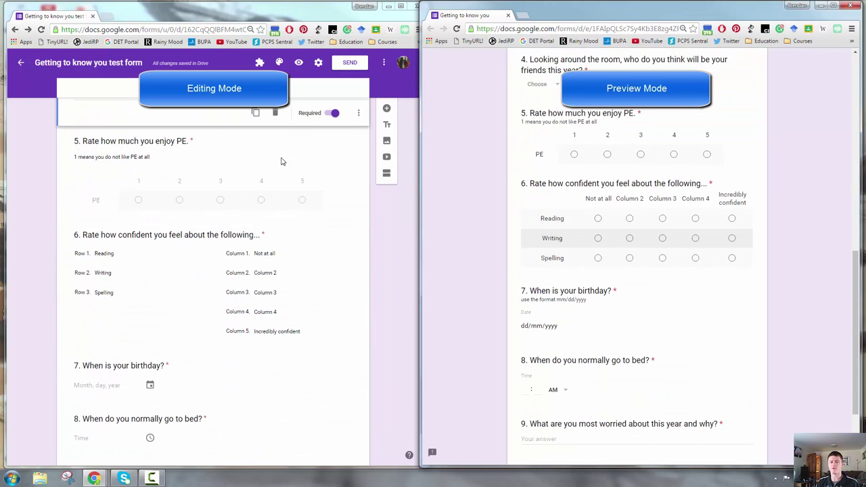
left_click(264, 153)
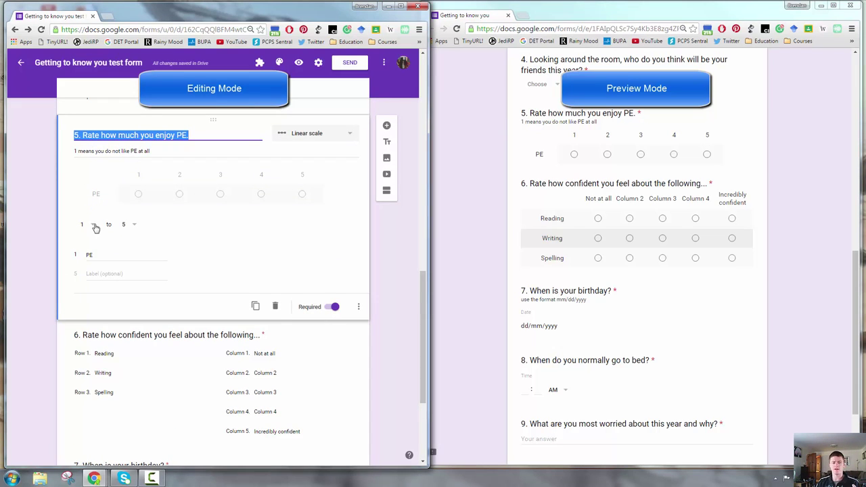
left_click(386, 125)
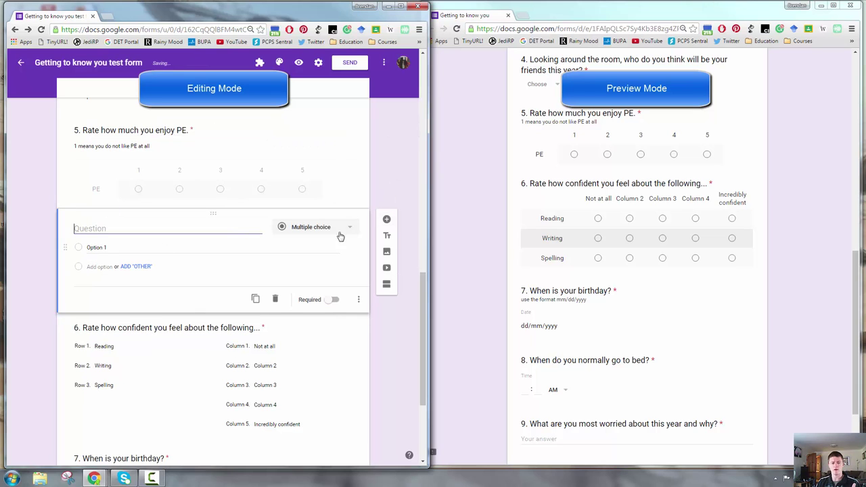
left_click(348, 230)
left_click(326, 289)
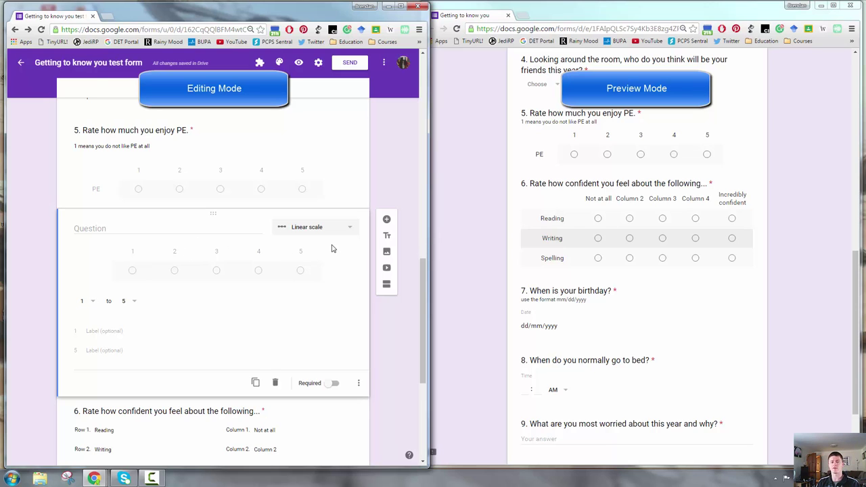
Raise the scale's upper bound from 5 to 10.
left_click(95, 300)
left_click(129, 300)
scroll(141, 313, "down", 3)
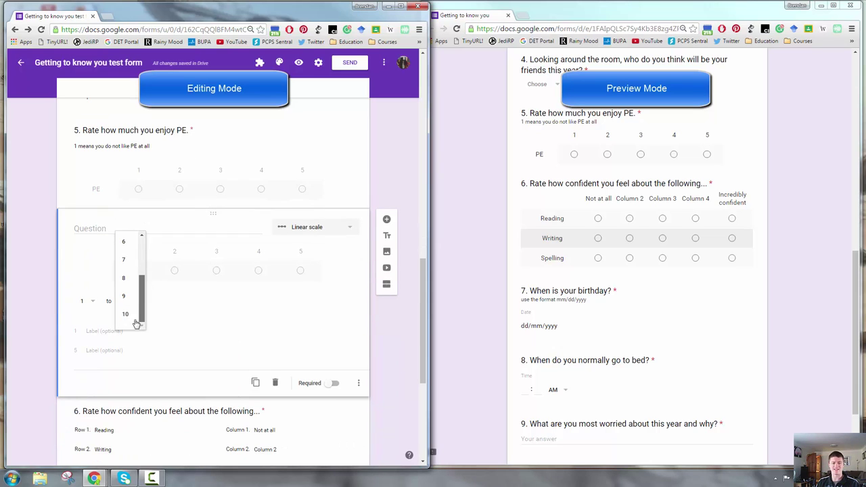
left_click(124, 312)
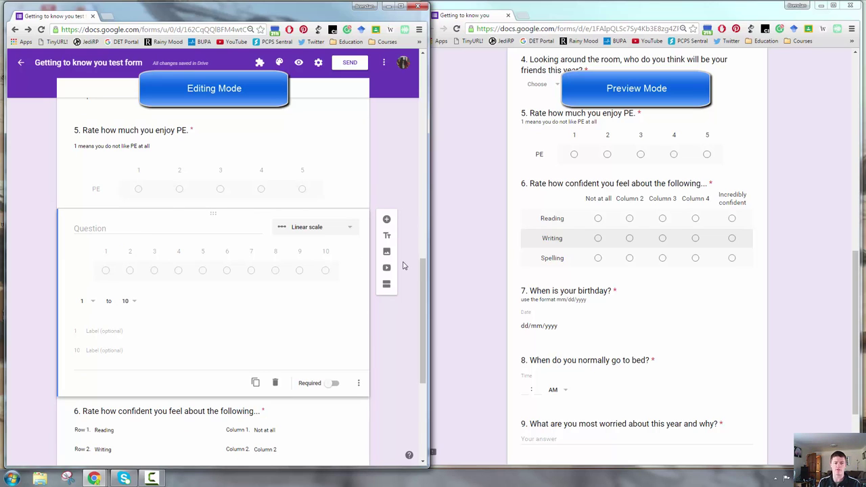
scroll(552, 160, "up", 1)
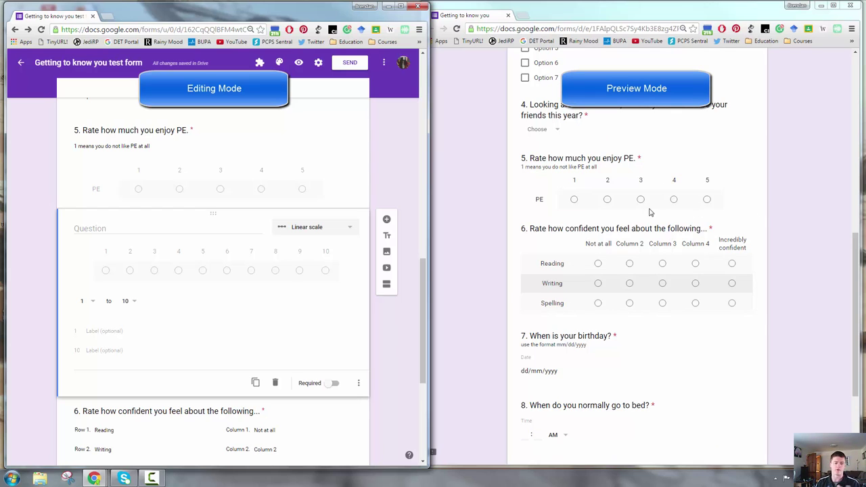
Clear question 6's Column 2 and Column 3 labels and select the Column 4 label.
scroll(387, 345, "down", 4)
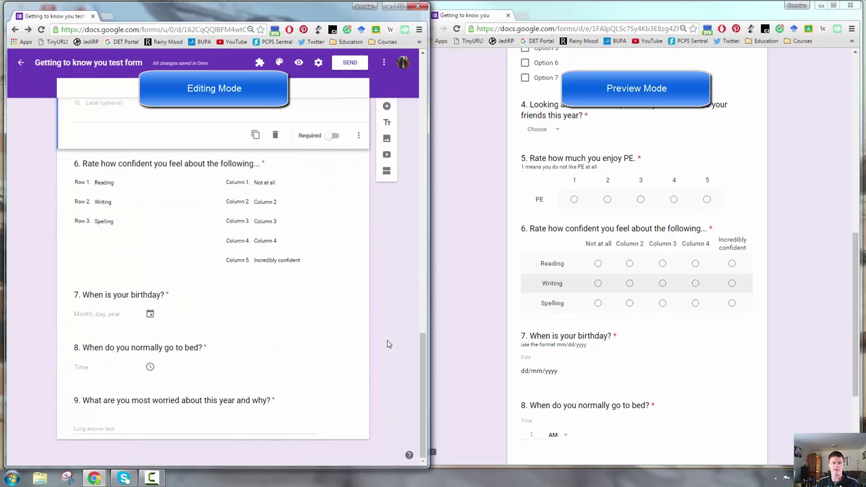
left_click(693, 192)
scroll(744, 194, "down", 2)
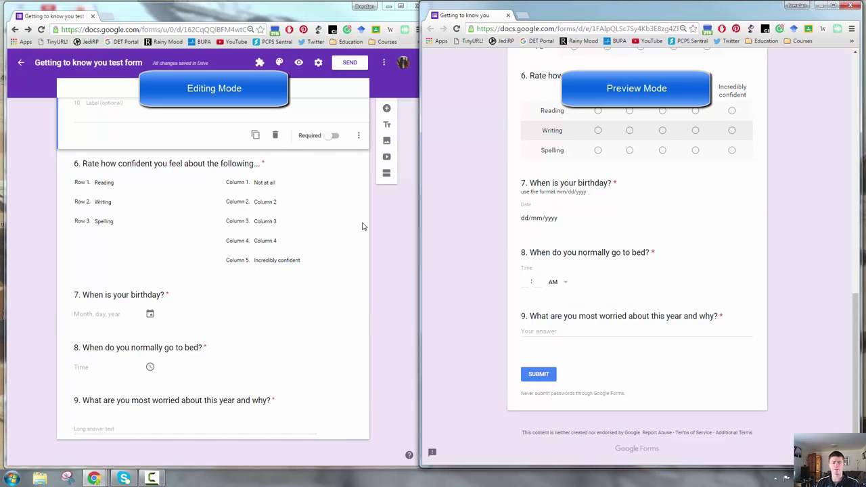
left_click(308, 203)
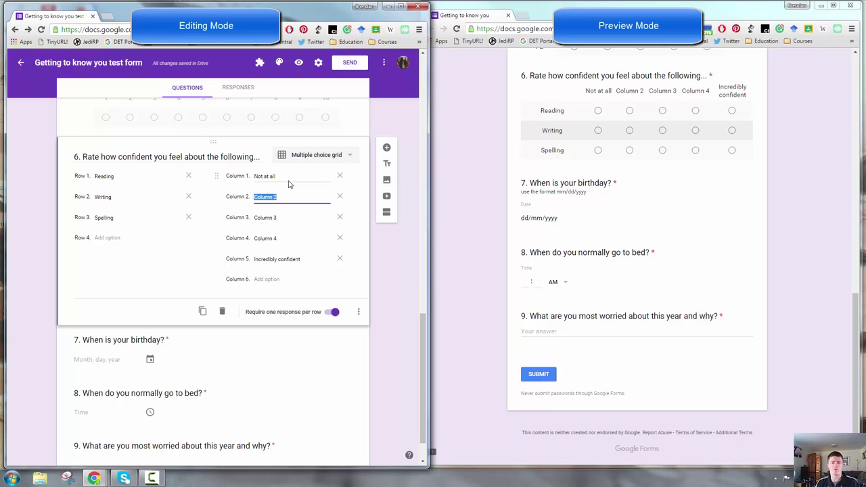
key("BackSpace")
left_click(288, 217)
key("BackSpace")
left_click(287, 238)
Clear Column 4, then replace the old preview with a fresh preview window beside the editor.
key("BackSpace")
left_click(458, 213)
left_click(852, 6)
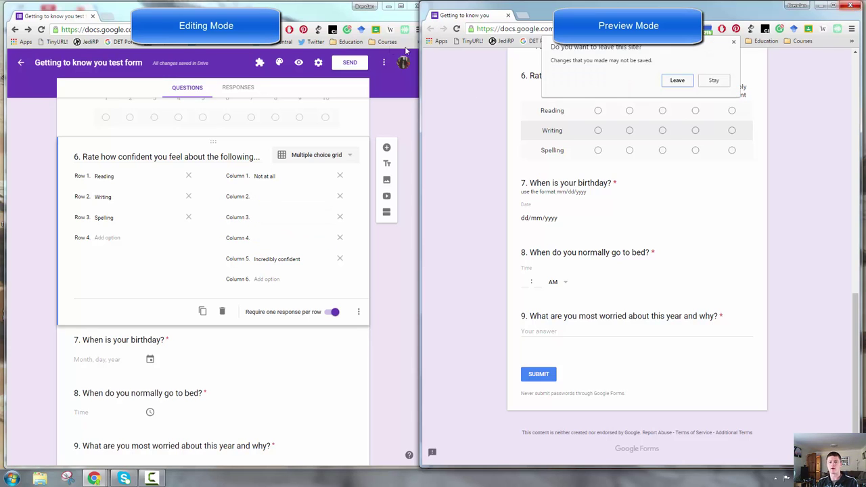
left_click(677, 82)
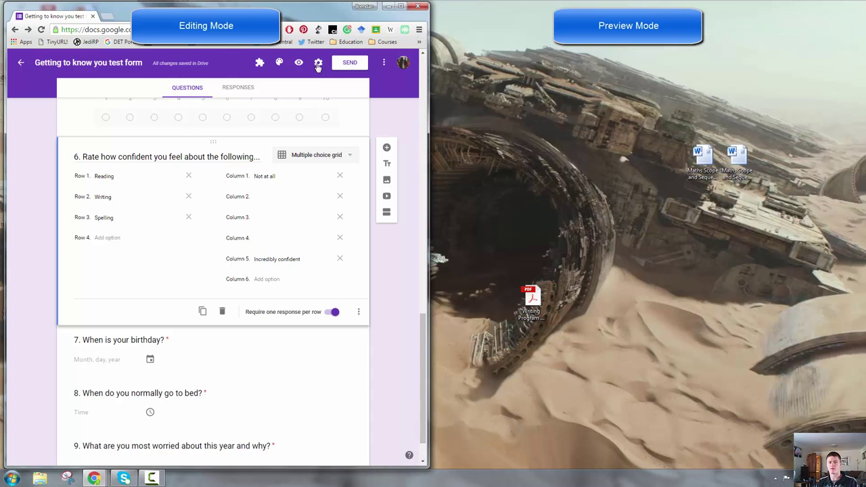
left_click(299, 63)
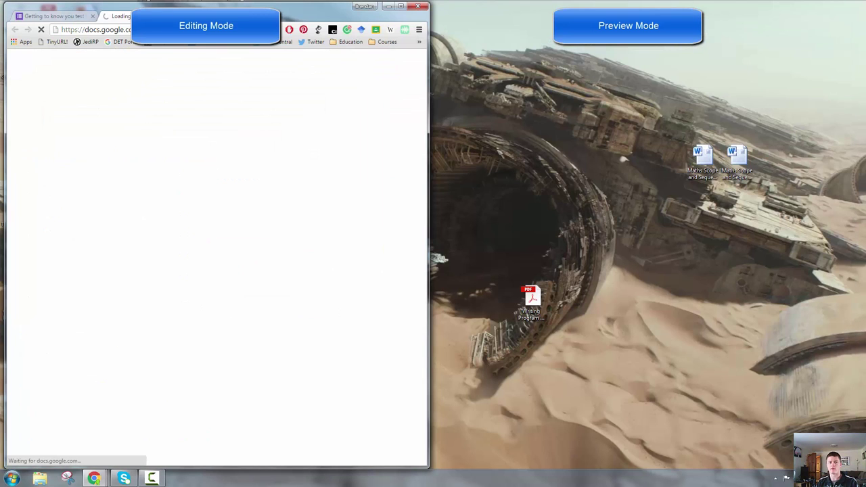
left_click(318, 29)
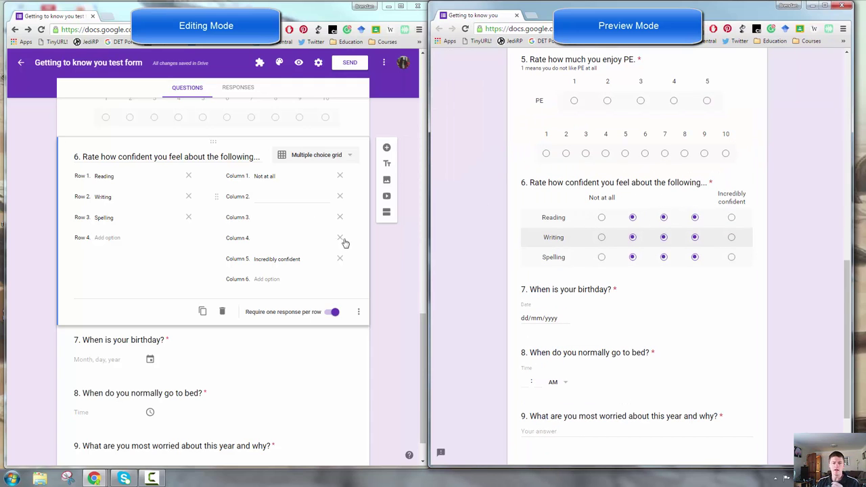
left_click(358, 312)
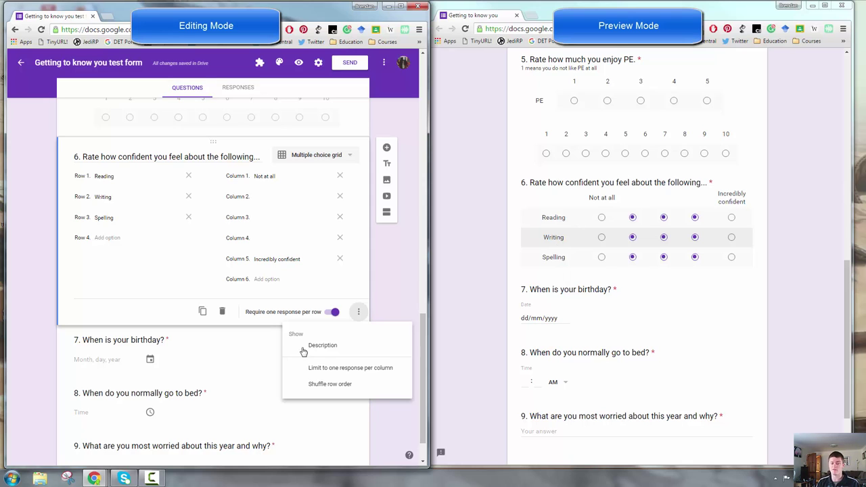
left_click(351, 368)
left_click(343, 297)
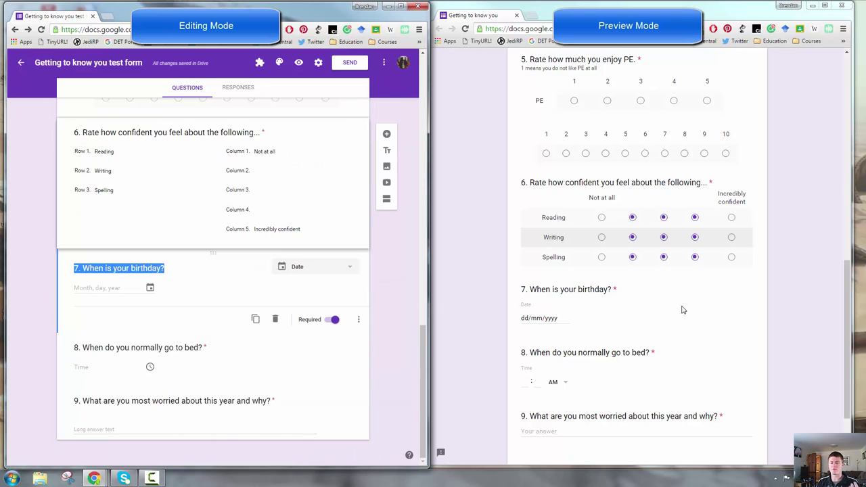
scroll(690, 305, "down", 3)
left_click(343, 269)
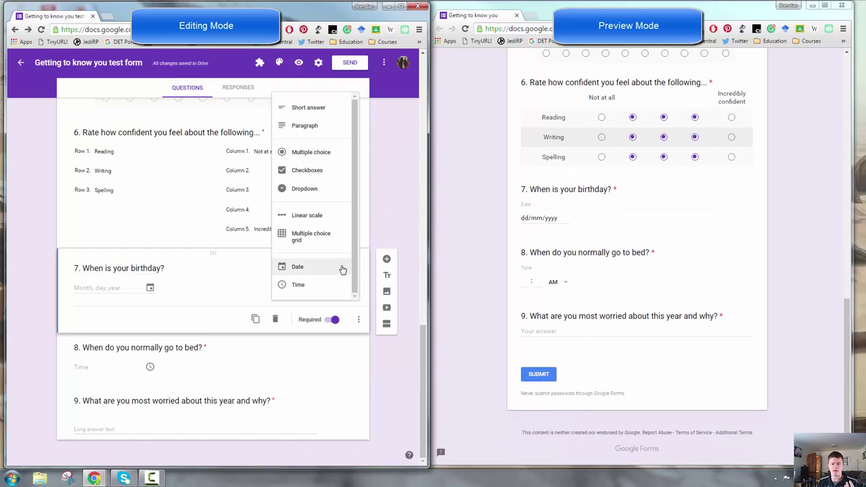
left_click(402, 361)
left_click(354, 319)
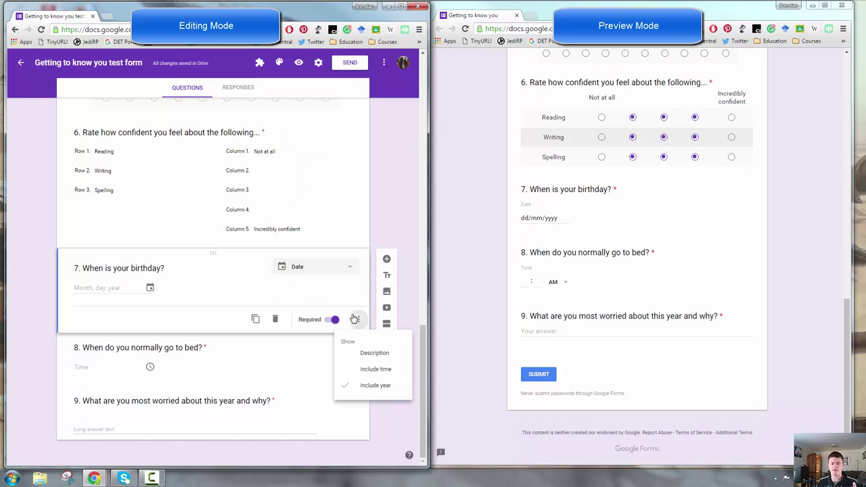
left_click(383, 386)
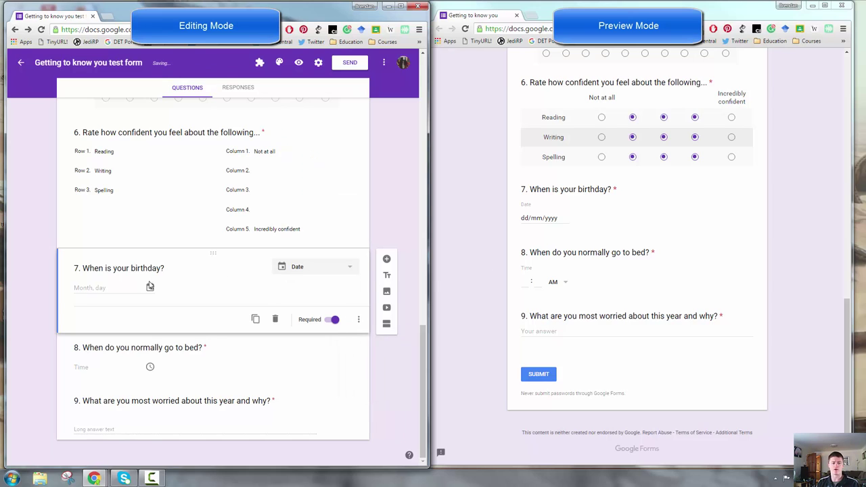
left_click(358, 320)
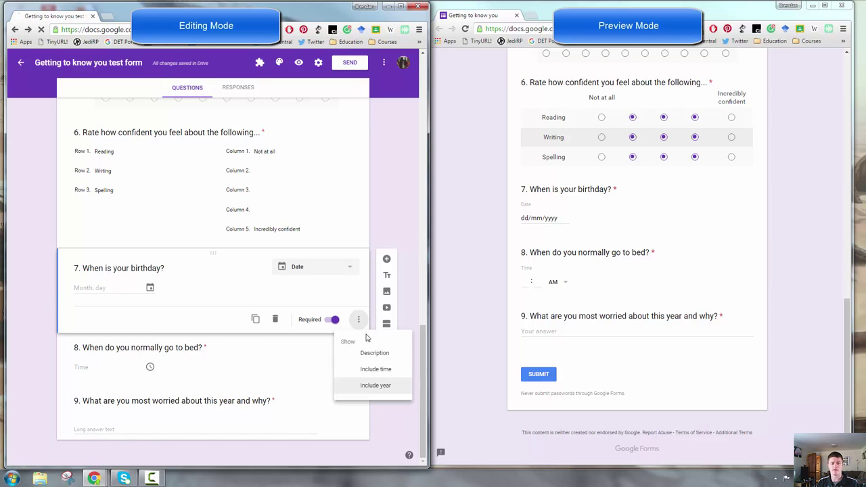
left_click(374, 368)
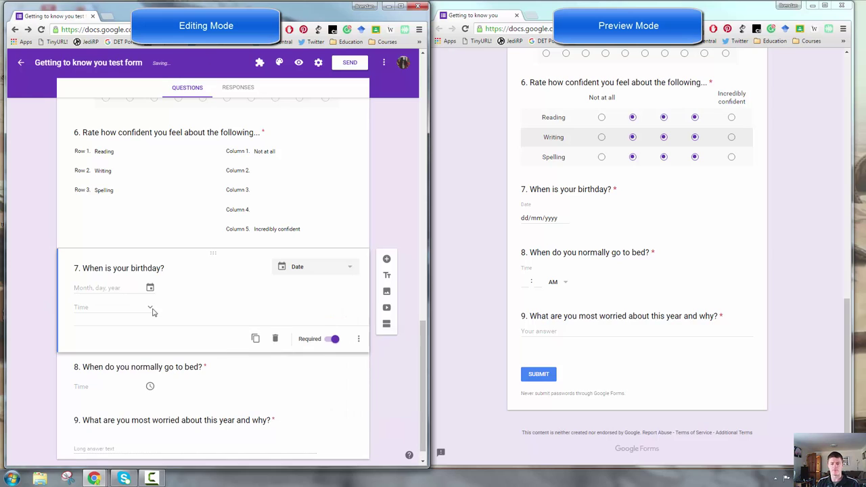
left_click(358, 338)
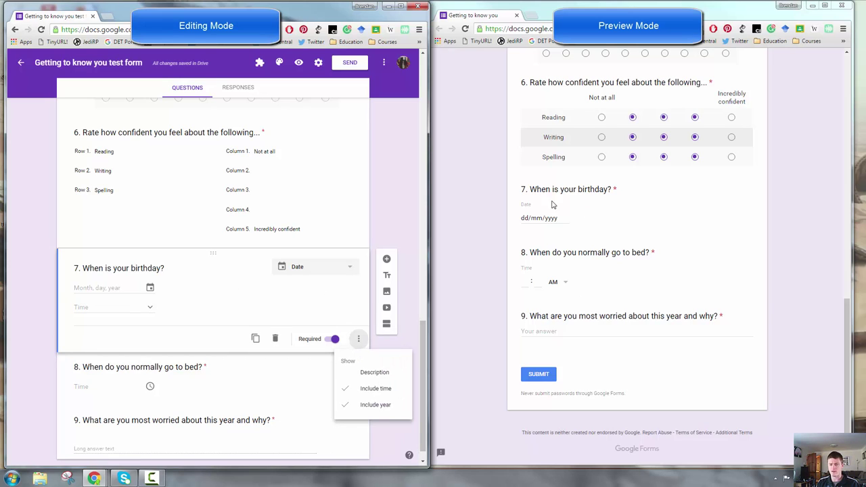
left_click(389, 389)
left_click(315, 365)
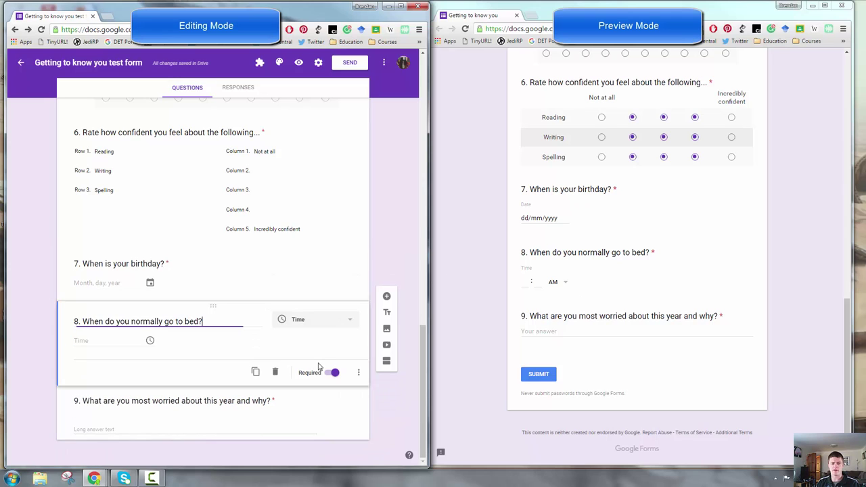
left_click(347, 330)
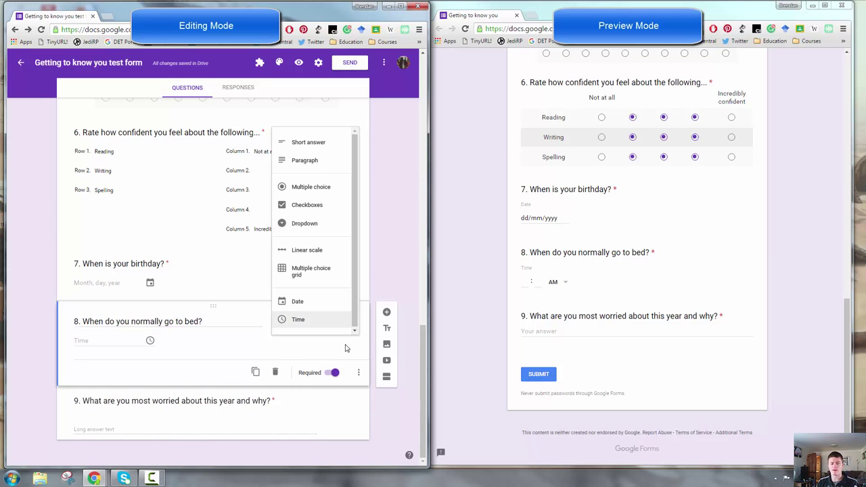
left_click(358, 372)
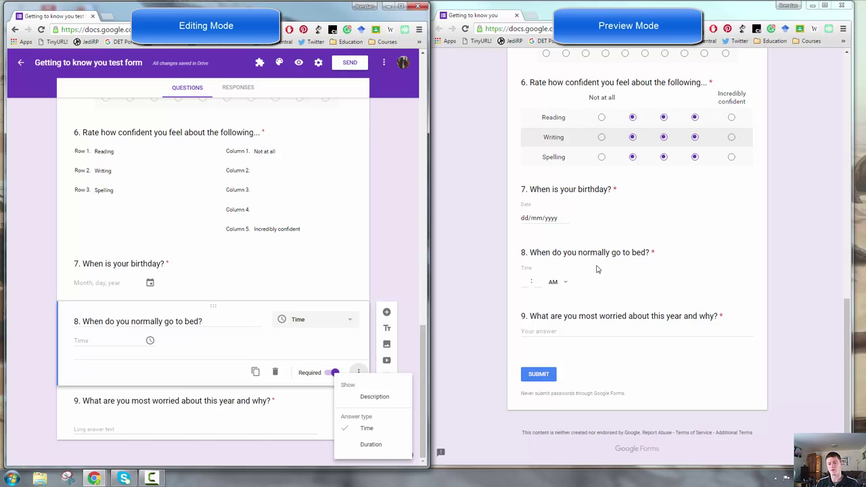
left_click(361, 277)
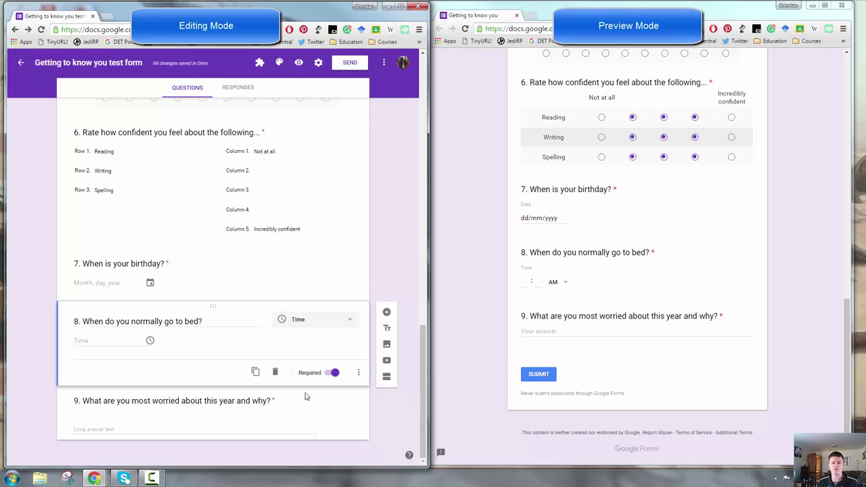
Add data validation to question 9, trying Regular expression before choosing Length with Maximum character count.
left_click(298, 413)
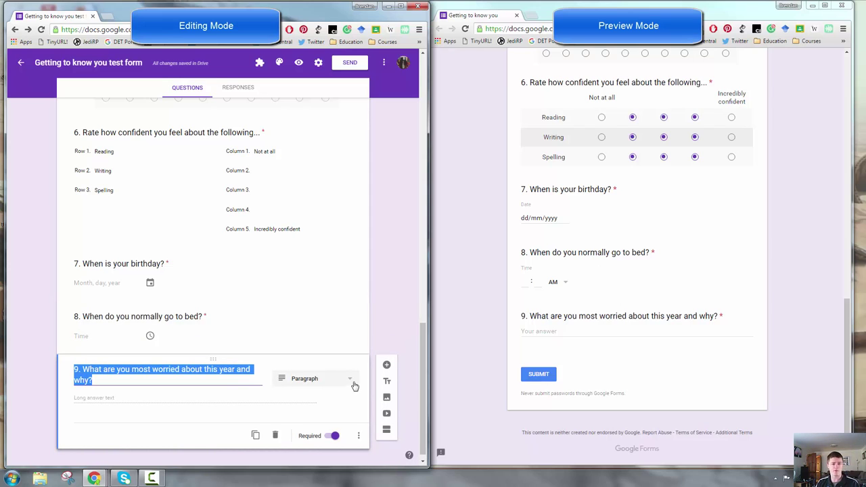
left_click(358, 436)
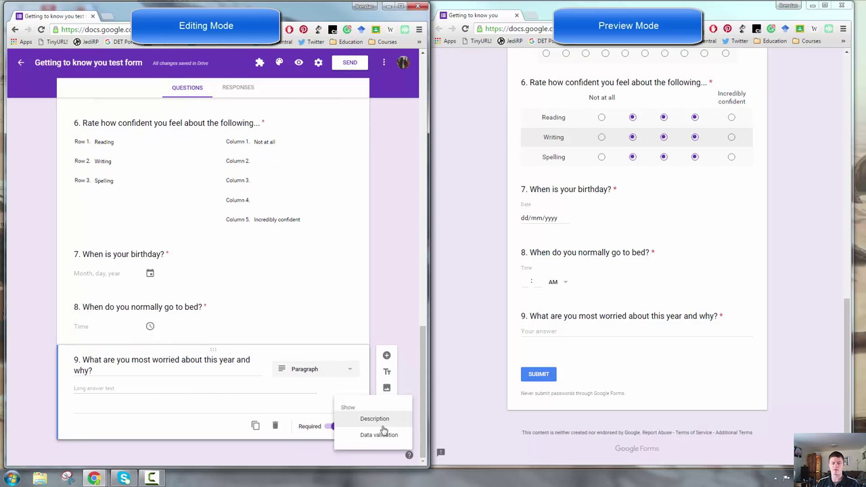
left_click(383, 436)
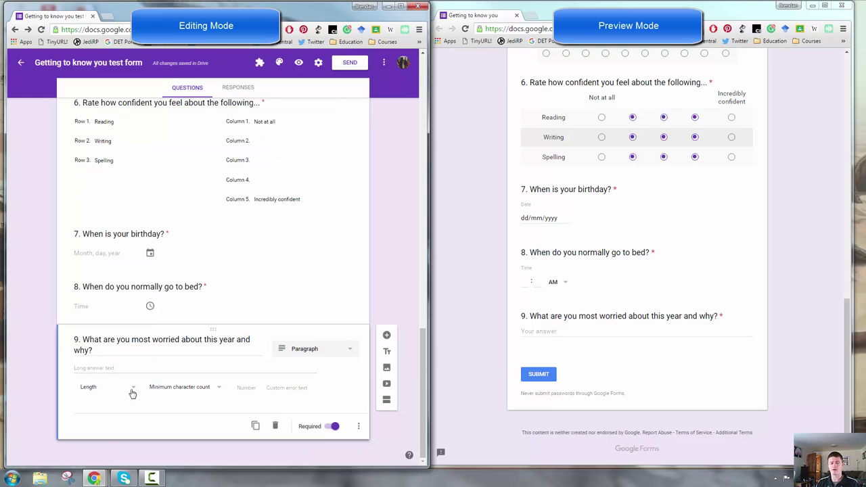
left_click(200, 387)
left_click(119, 389)
left_click(108, 406)
left_click(183, 388)
left_click(125, 390)
left_click(115, 371)
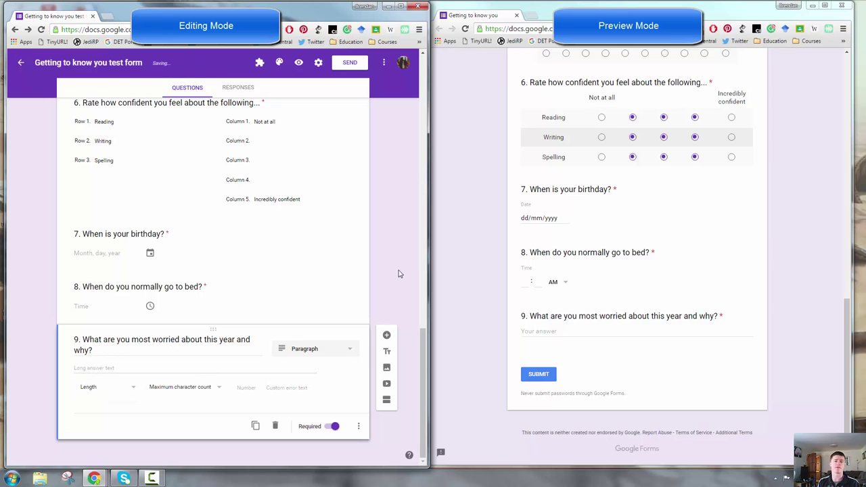